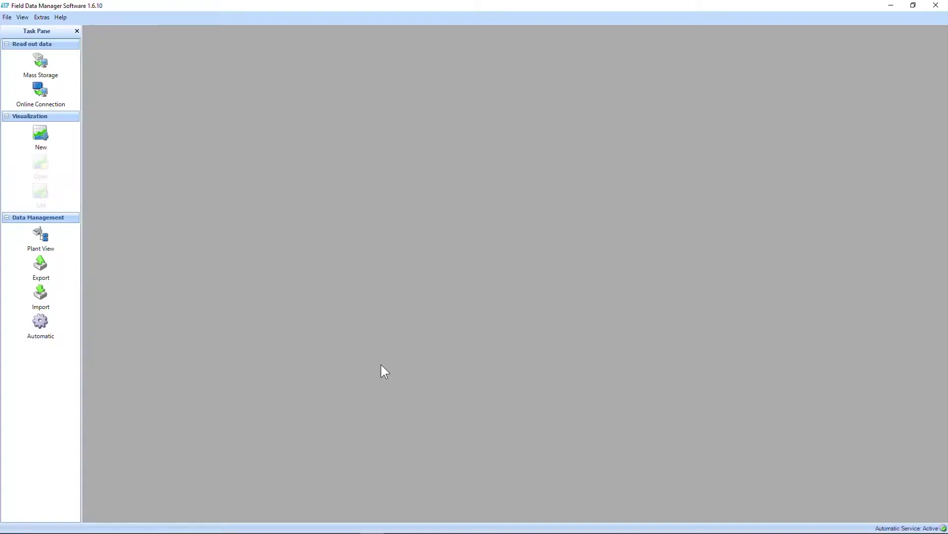
Start a new visualization and add Unit 1's 08.01–10.01.2024 recording to the selected devices.
click(44, 142)
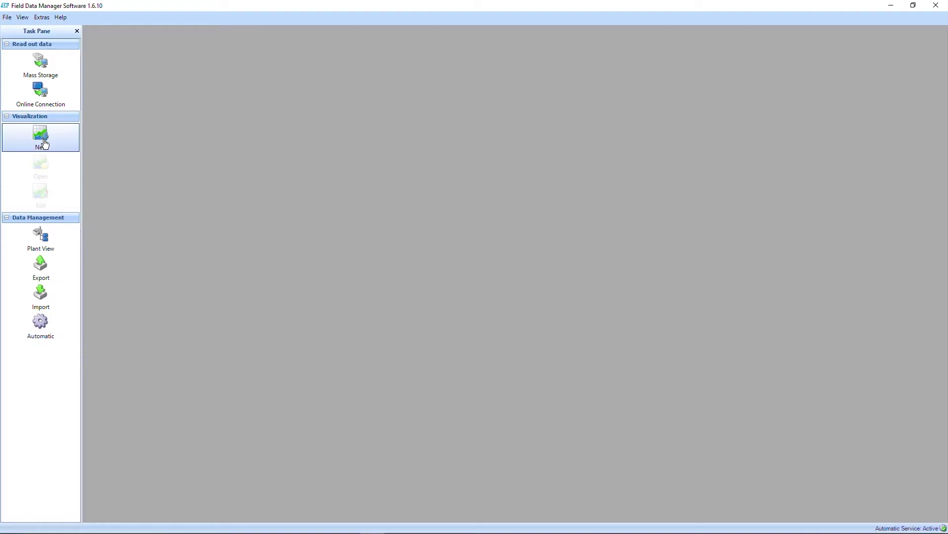
click(181, 148)
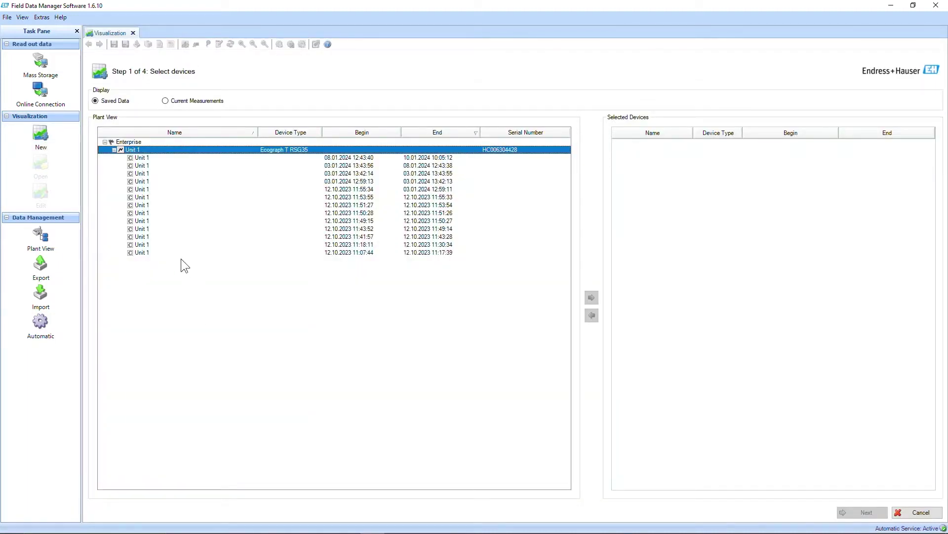
click(141, 158)
click(592, 297)
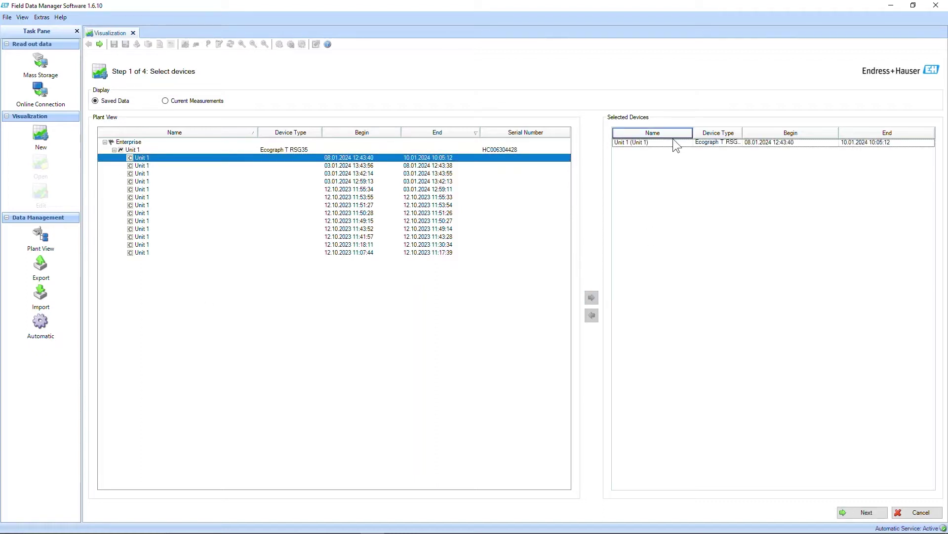
click(864, 514)
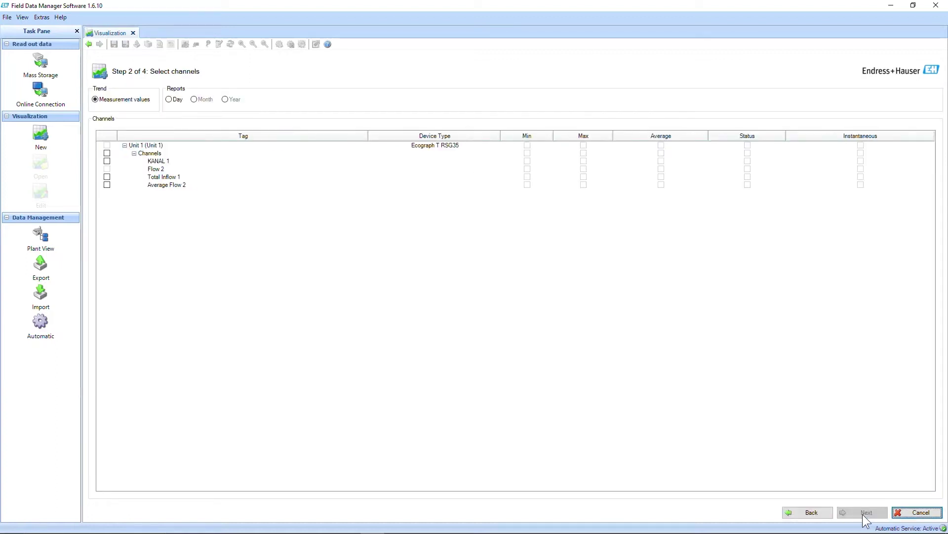
Select Unit 1's channels, including KANAL 1, Total Inflow 1 and Average Flow 2.
click(106, 153)
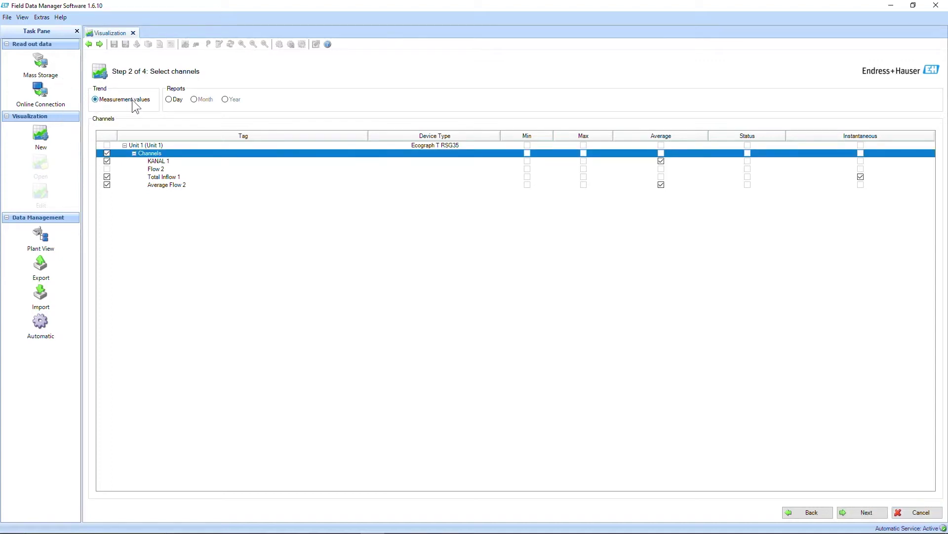
click(169, 99)
click(225, 100)
click(121, 102)
click(867, 512)
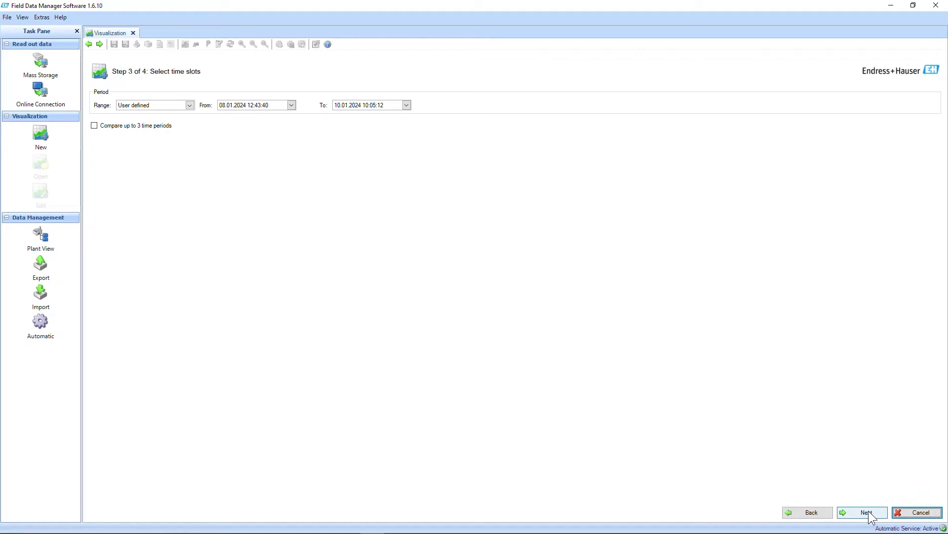
Keep the User defined time range and load the Temperature graph with reports and events.
click(176, 104)
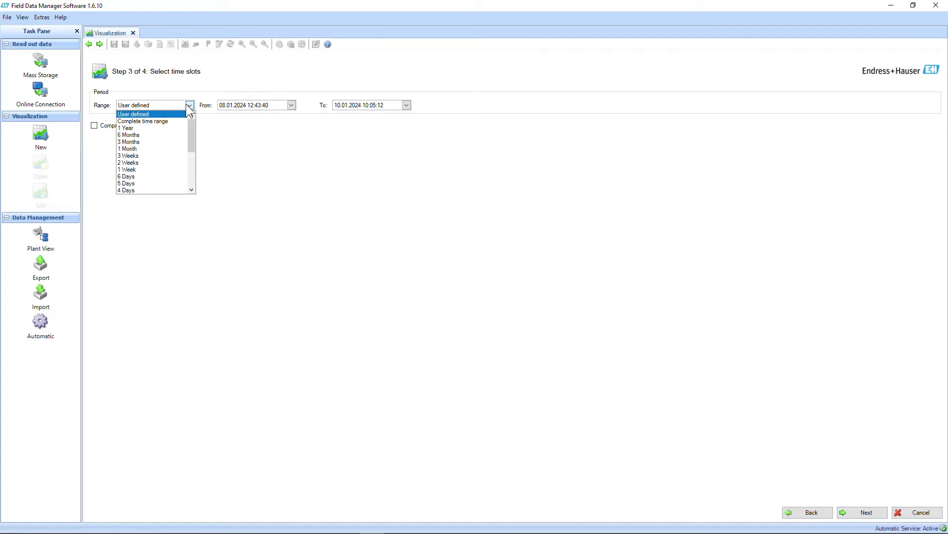
click(187, 106)
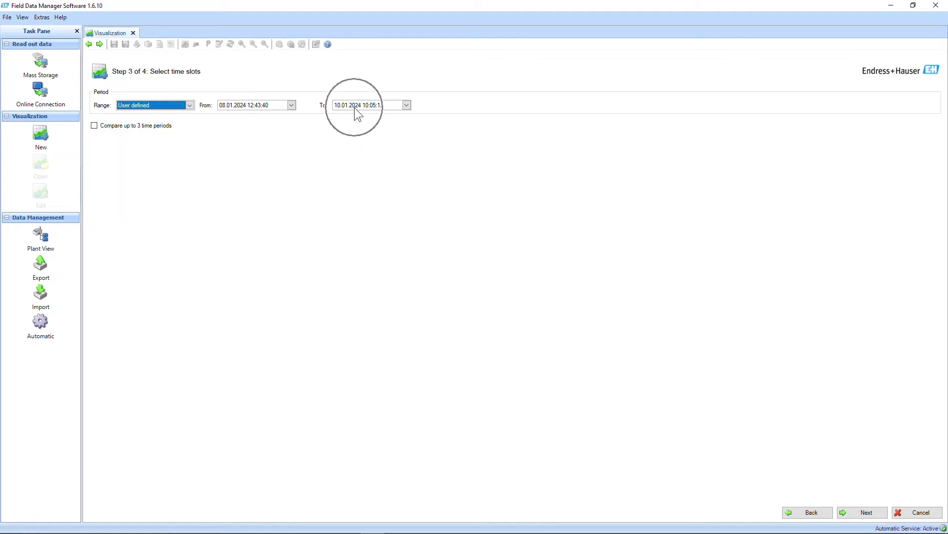
click(869, 513)
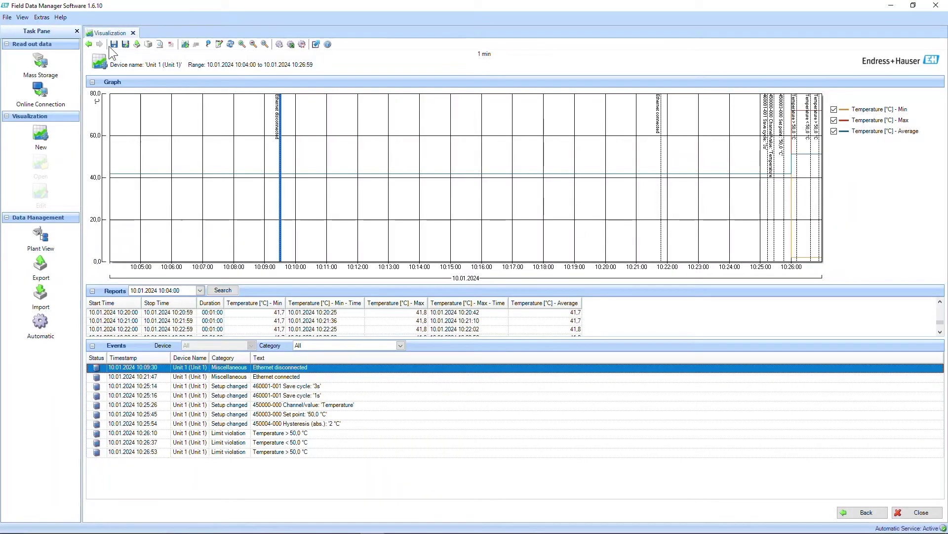
Save the current visualization as the template 'HowTo_FDM'.
click(112, 46)
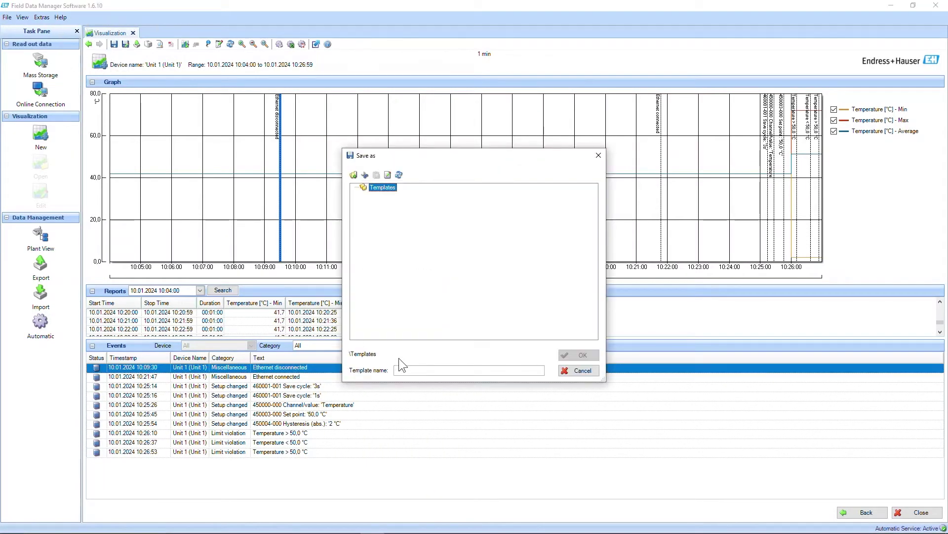
click(416, 370)
text(How)
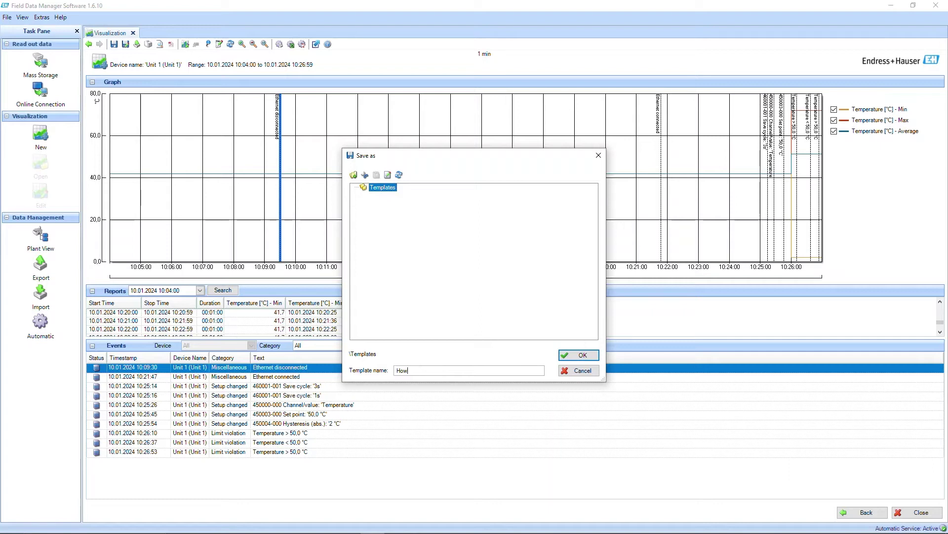
text(To_FDM)
key(Return)
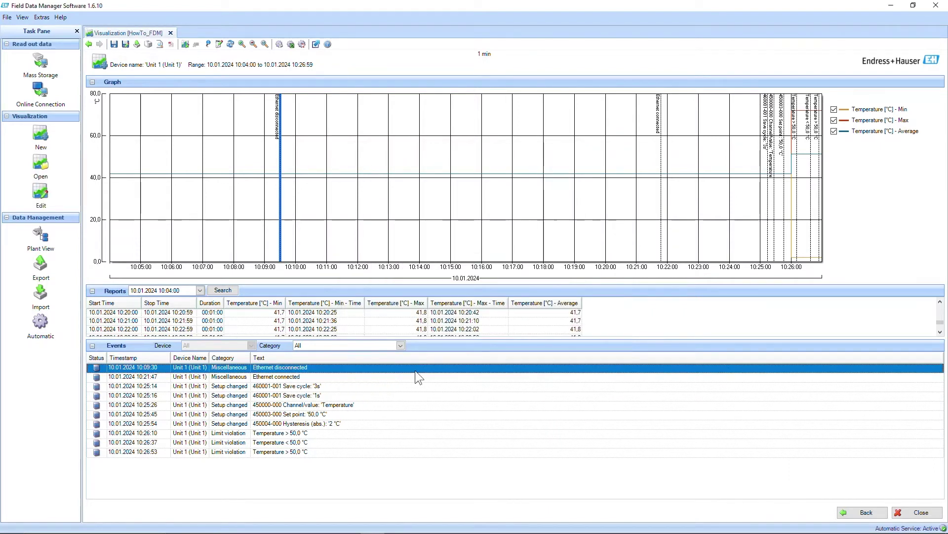
Zoom the trend to 10:25–10:27:29, find the 10:26:10 limit violation, and mark 10:26:53–10:26:55.
drag(764, 145, 846, 148)
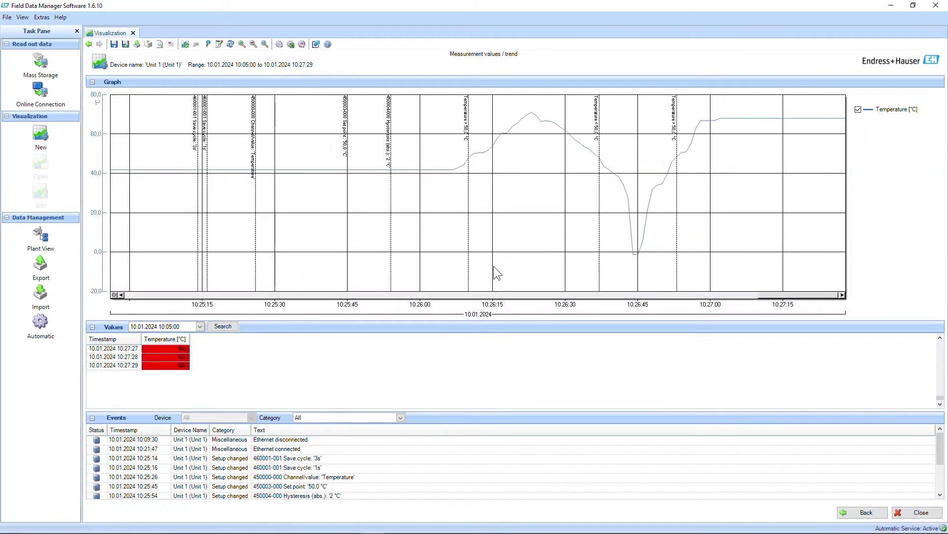
scroll(296, 469, down, 2)
click(290, 470)
scroll(134, 376, up, 8)
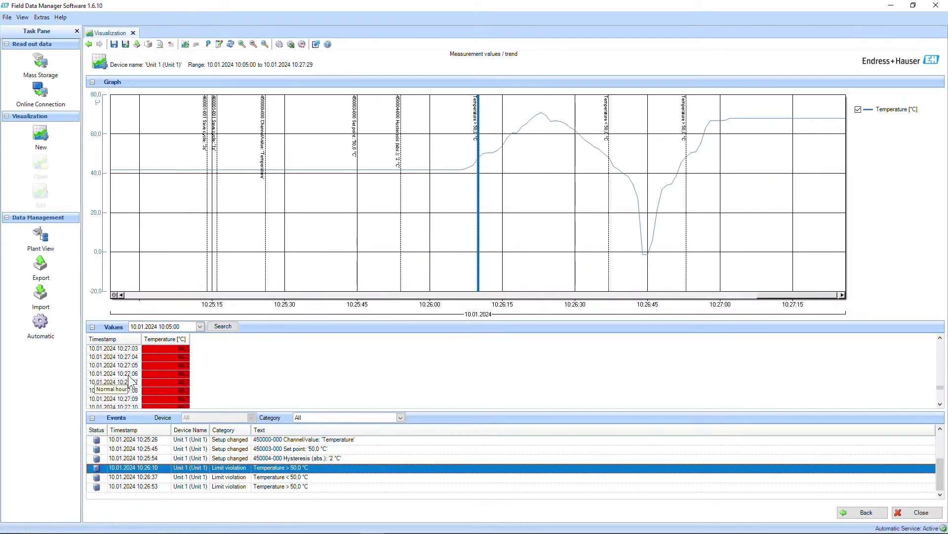
scroll(131, 382, up, 4)
click(186, 364)
click(182, 373)
click(182, 381)
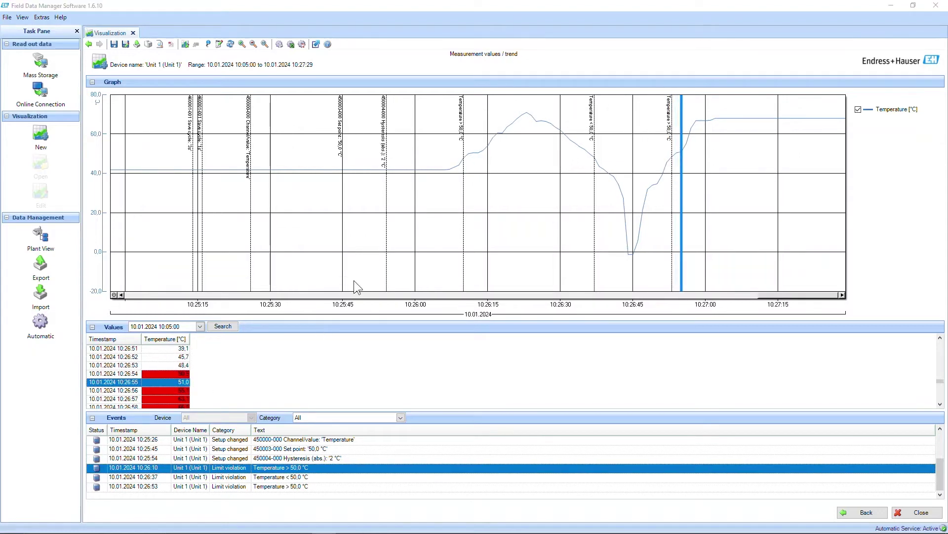
Zoom further into the temperature rise around 10:26 and bring up Chart settings.
drag(394, 157, 525, 164)
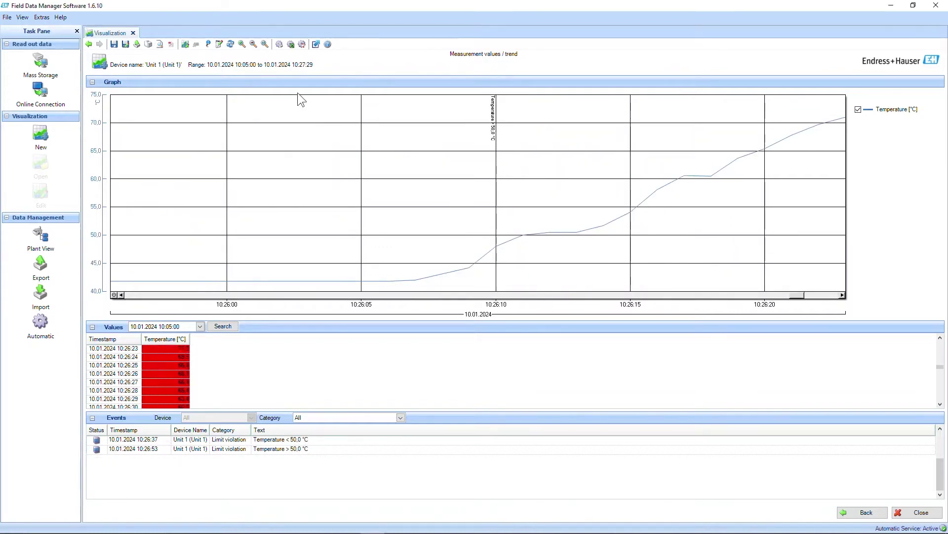
click(185, 44)
drag(223, 129, 516, 98)
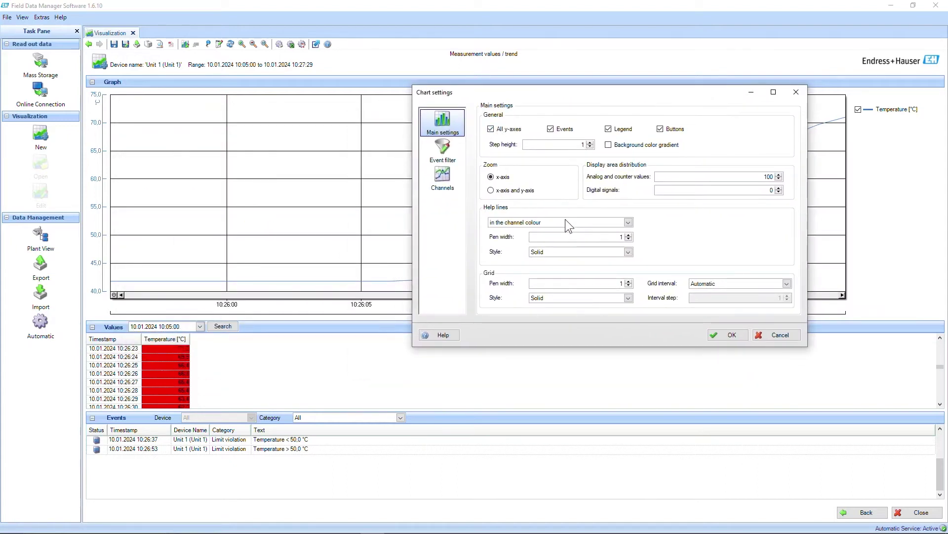
Set the chart's help lines to black with Dash style.
click(603, 222)
click(590, 236)
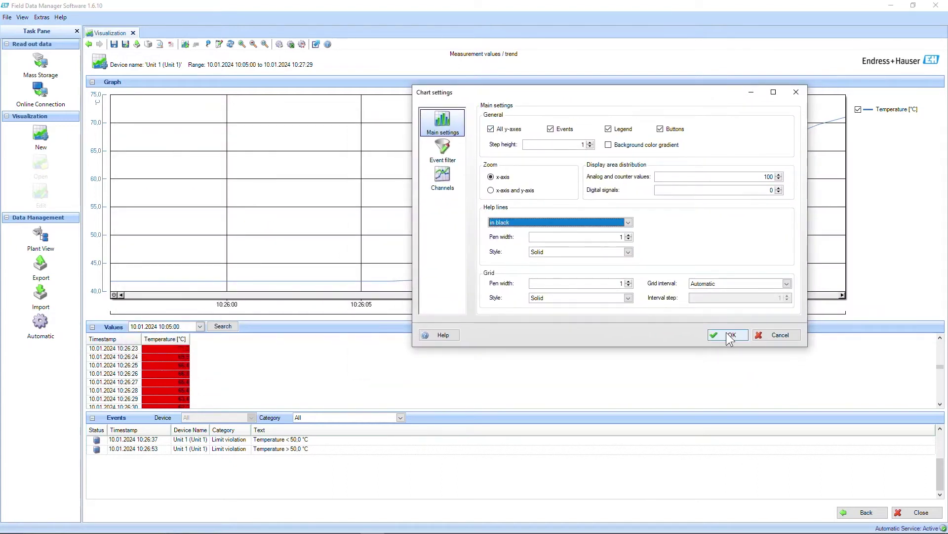
click(628, 252)
click(588, 269)
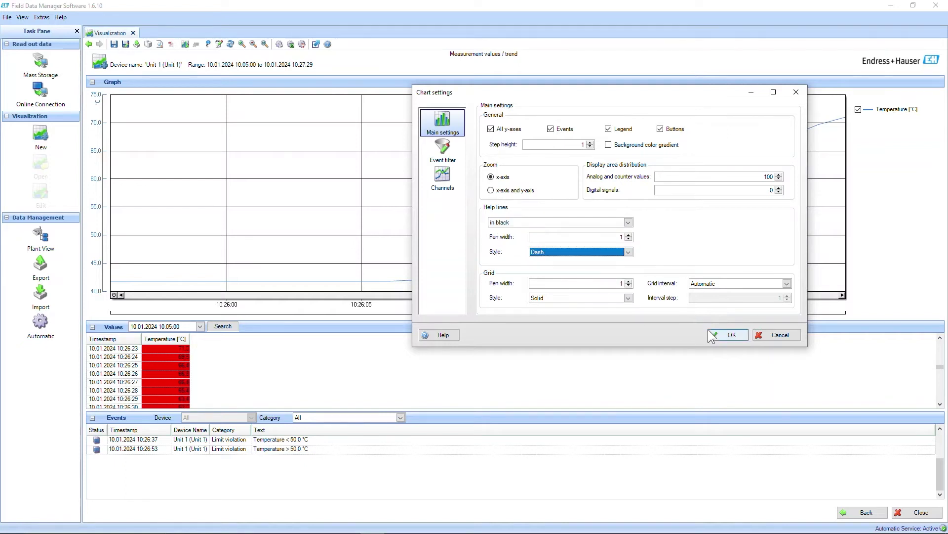
click(727, 335)
Change the chart's grid line style to Dash.
click(186, 44)
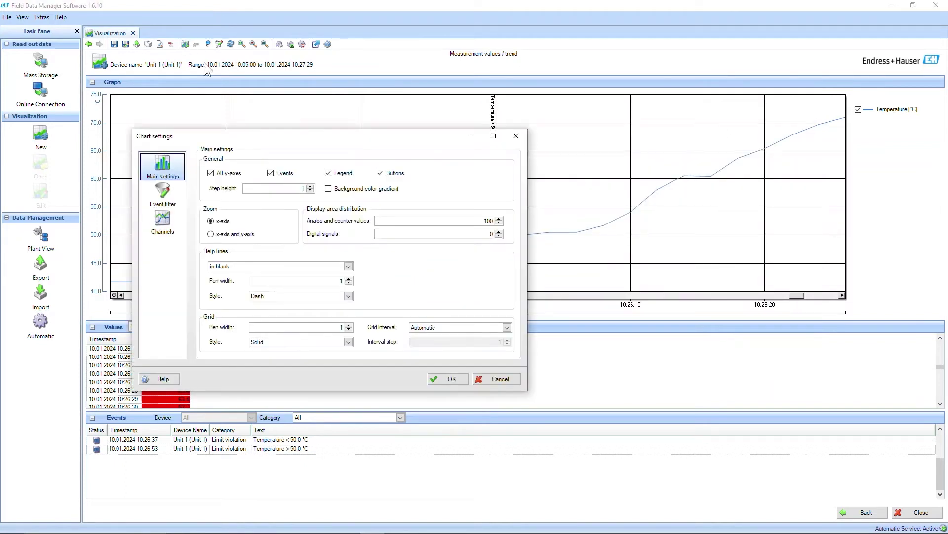
click(348, 341)
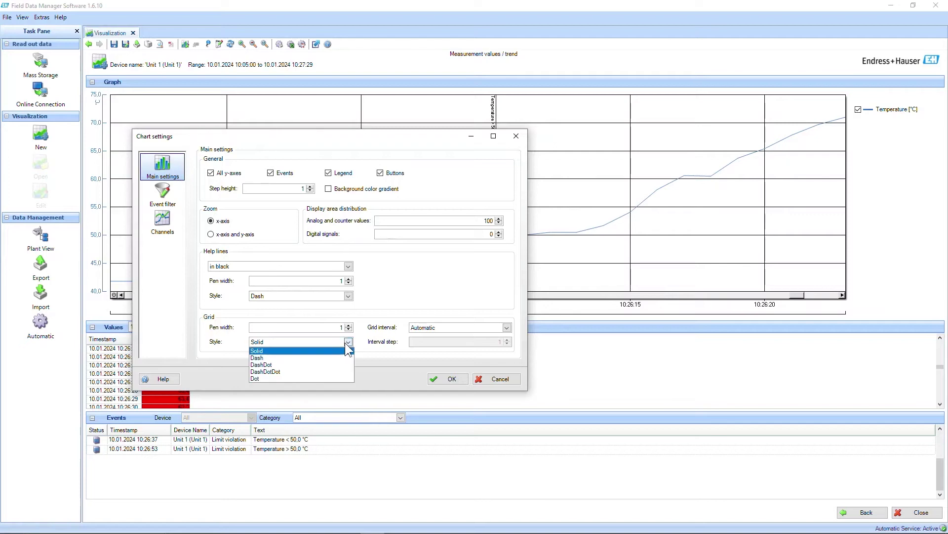
click(309, 356)
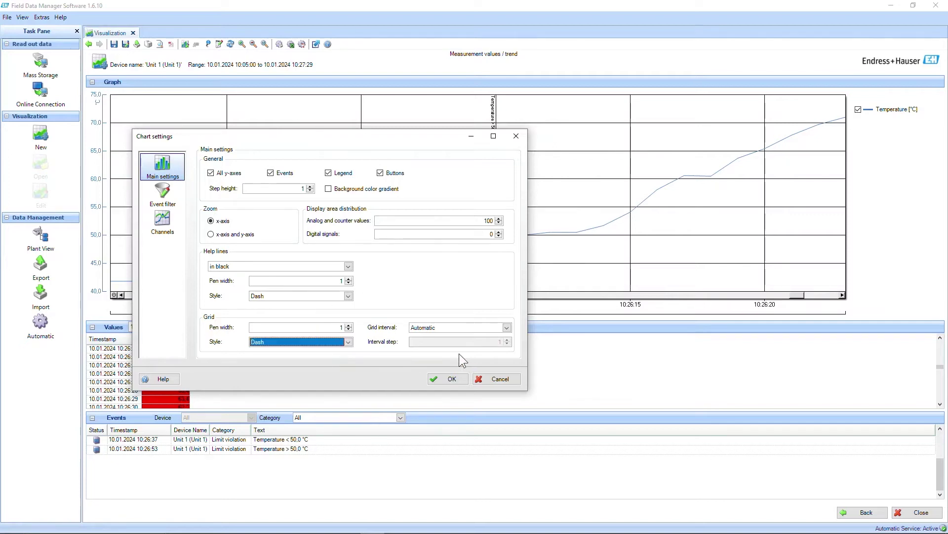
click(457, 377)
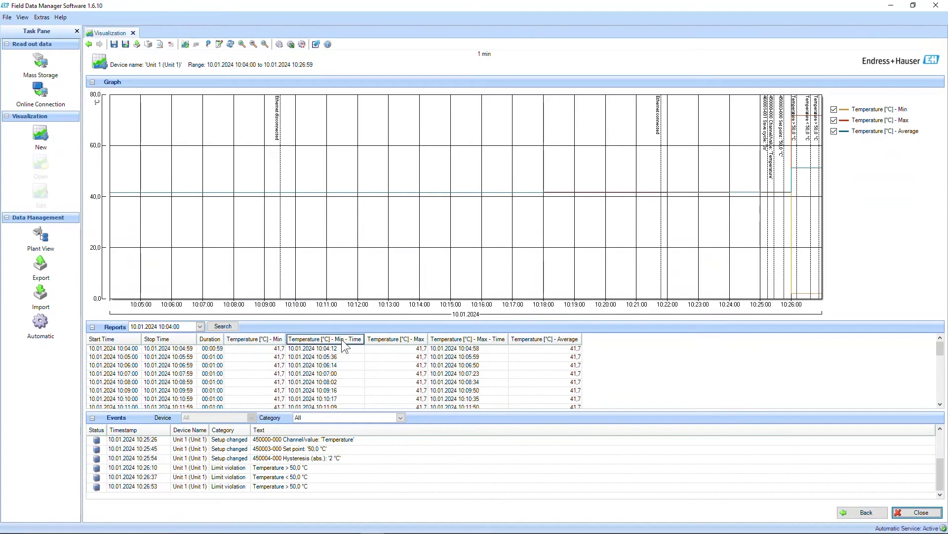
Mark the 10:06, 10:12, 10:25 and 10:26 report intervals on the graph, then enlarge the events list.
click(313, 365)
click(441, 400)
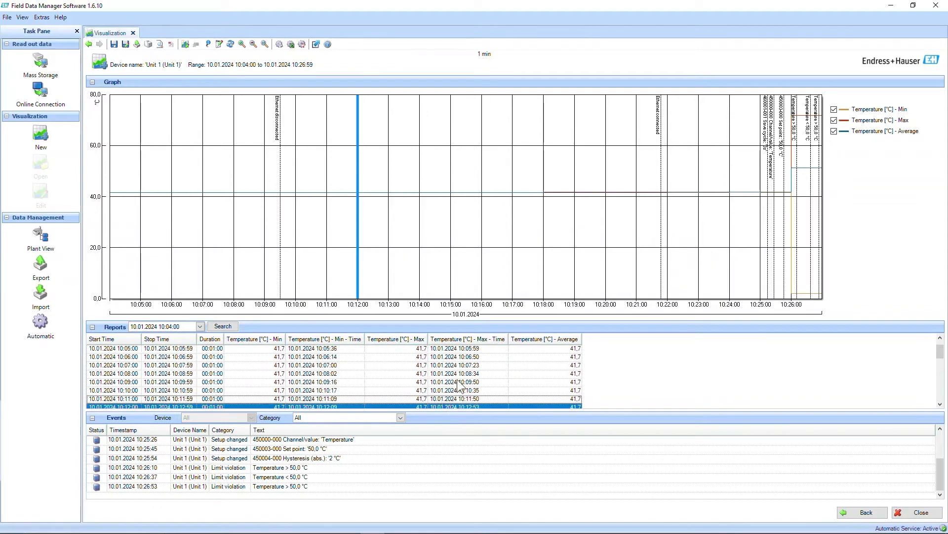
scroll(494, 385, down, 5)
click(479, 390)
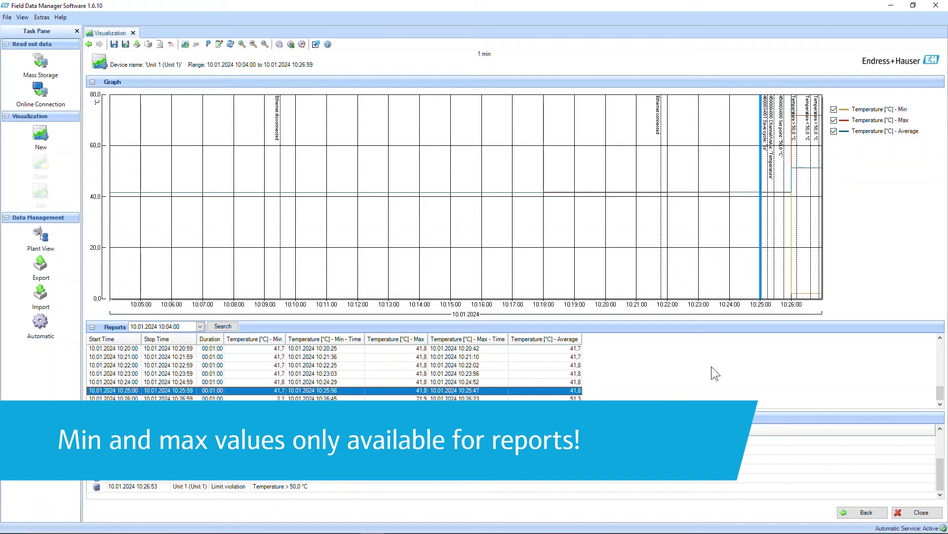
click(480, 398)
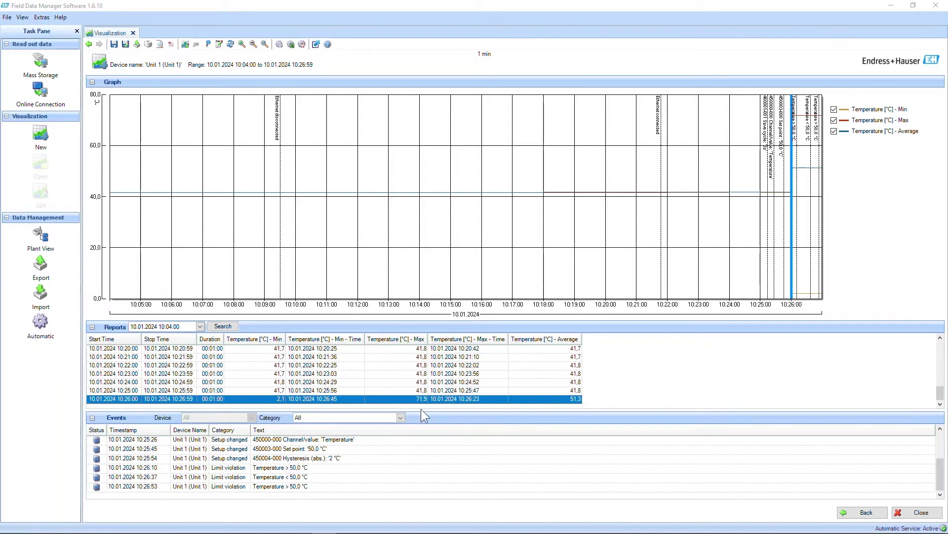
drag(421, 411, 422, 340)
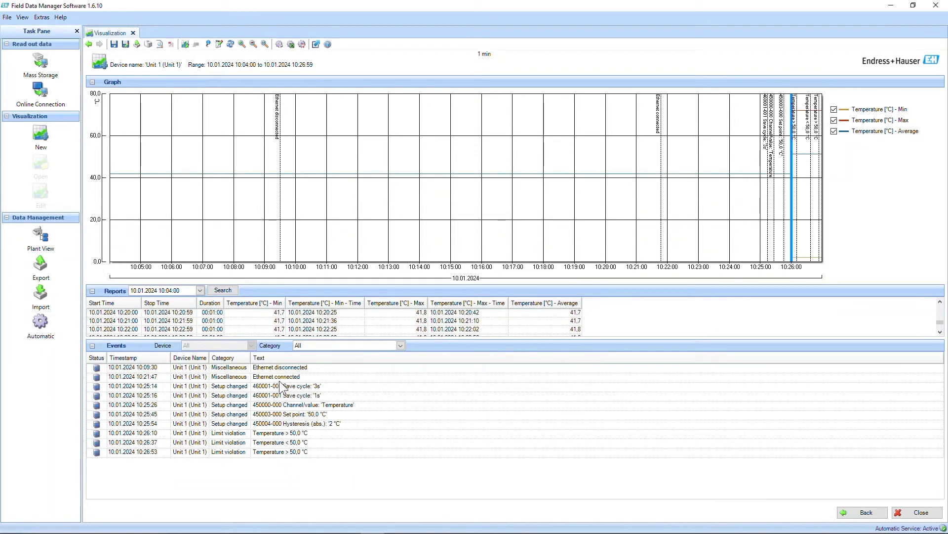
Locate the 10:26:37 limit violation on the graph and review event categories, keeping All.
click(289, 443)
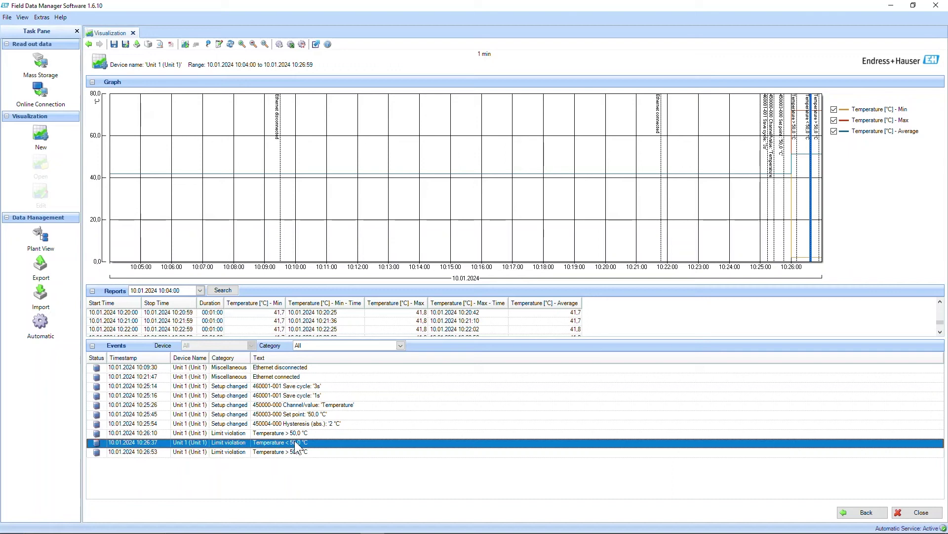
click(401, 345)
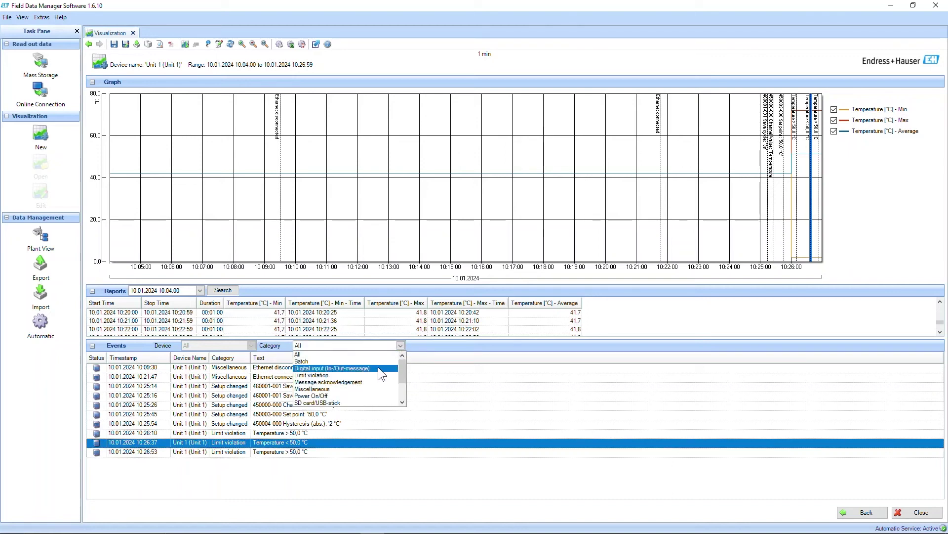
click(363, 375)
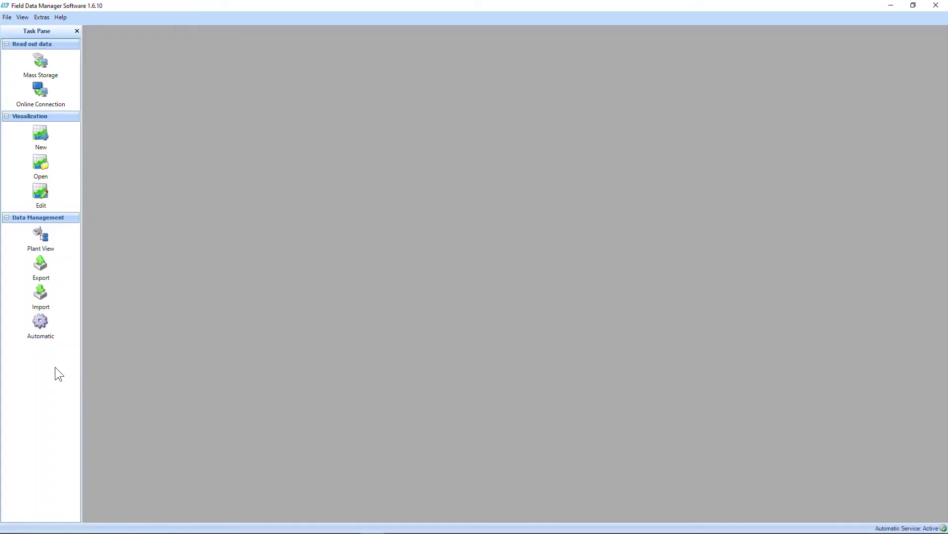
Create a Current Measurements visualization with the Memograph M RSG45 Unit 1 added.
click(43, 143)
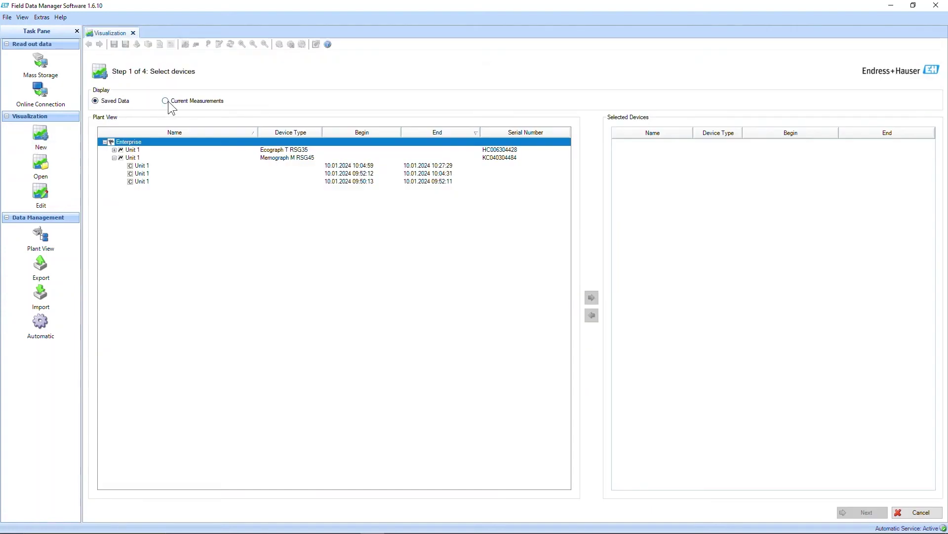
click(165, 100)
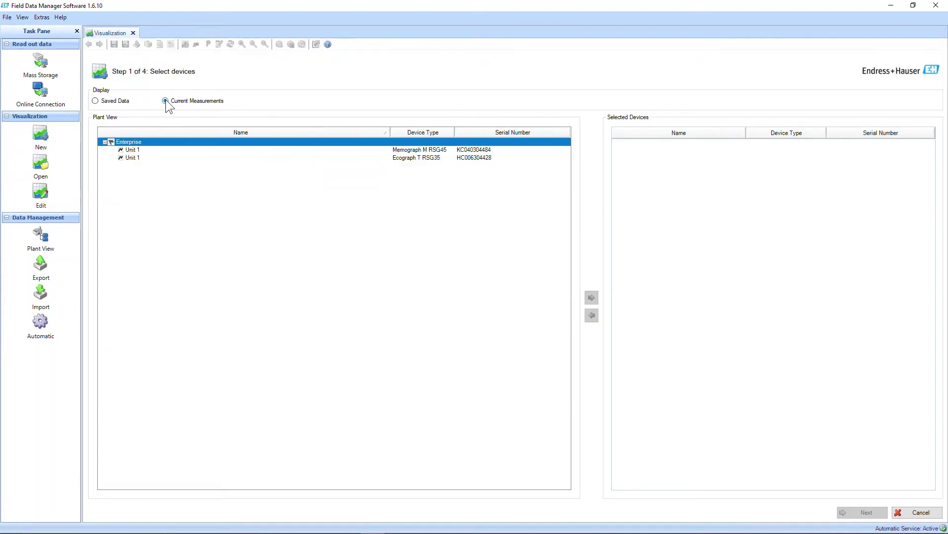
click(140, 150)
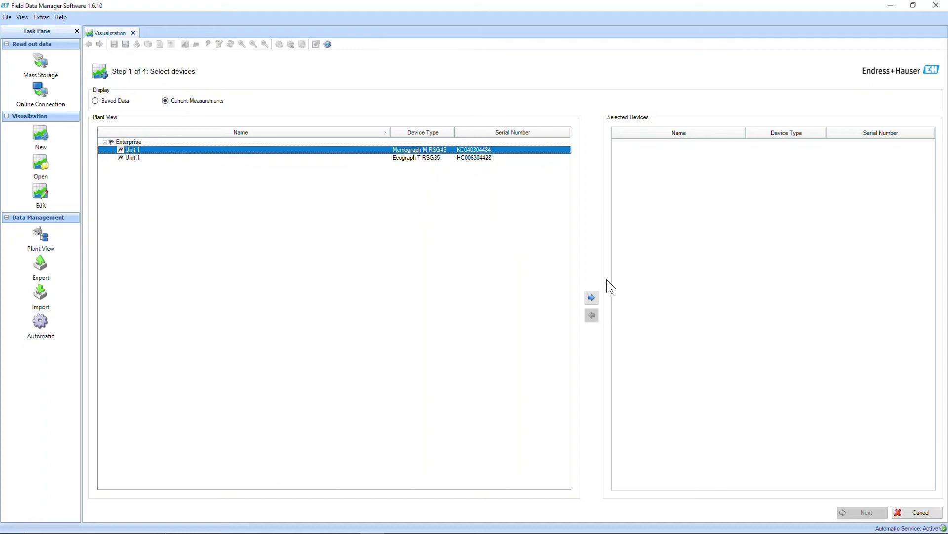
click(592, 298)
click(662, 143)
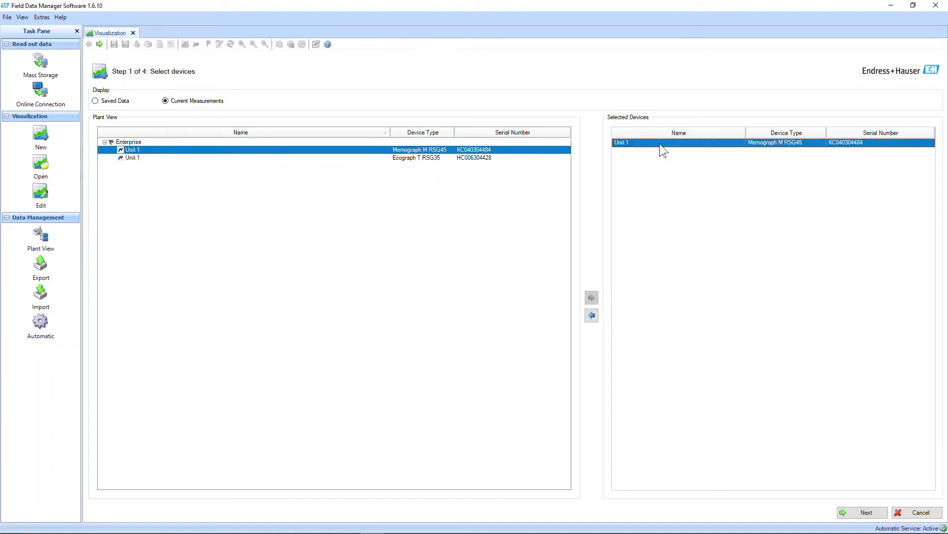
click(878, 509)
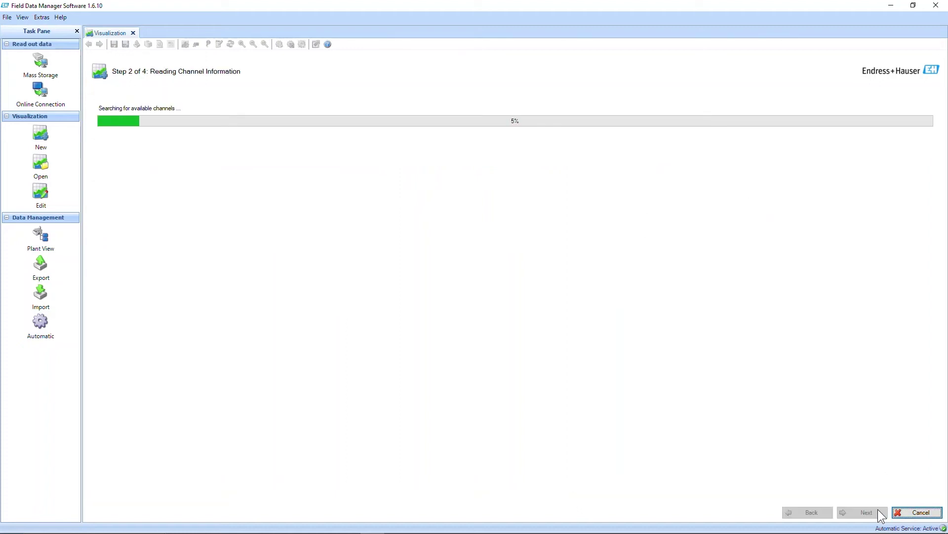